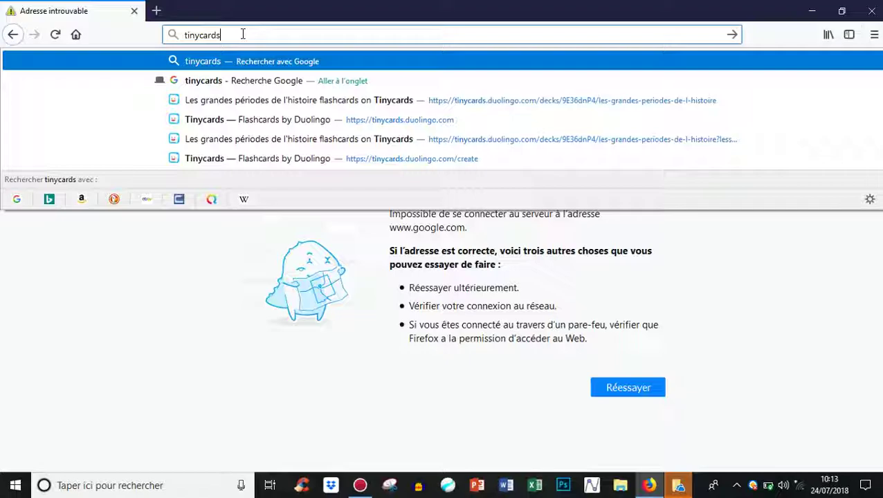
Step: Search Google for 'tinycards', reconnecting Wi-Fi and reloading the results after the failed connection
{"action": "key", "text": "Return"}
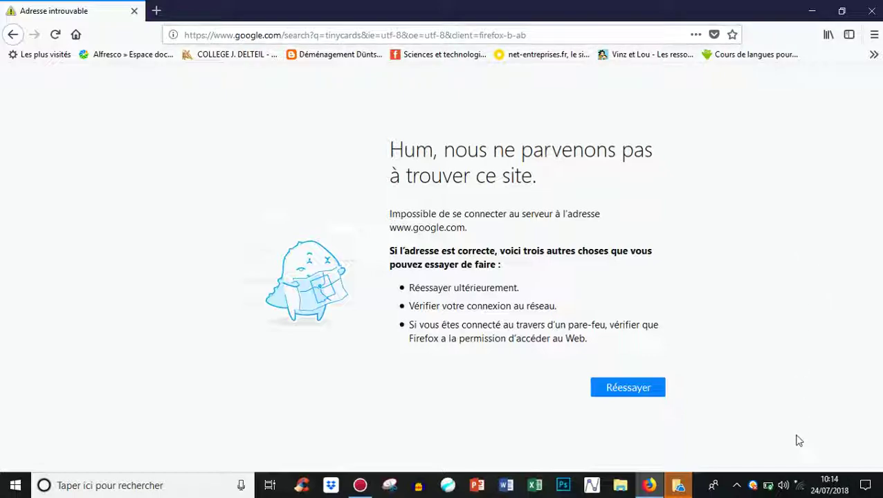
{"action": "left_click", "coordinate": [799, 486]}
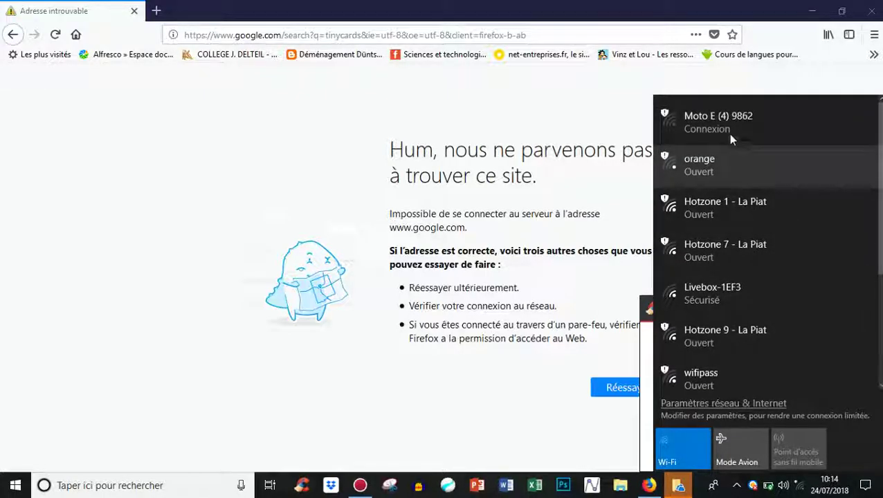
{"action": "left_click", "coordinate": [795, 86]}
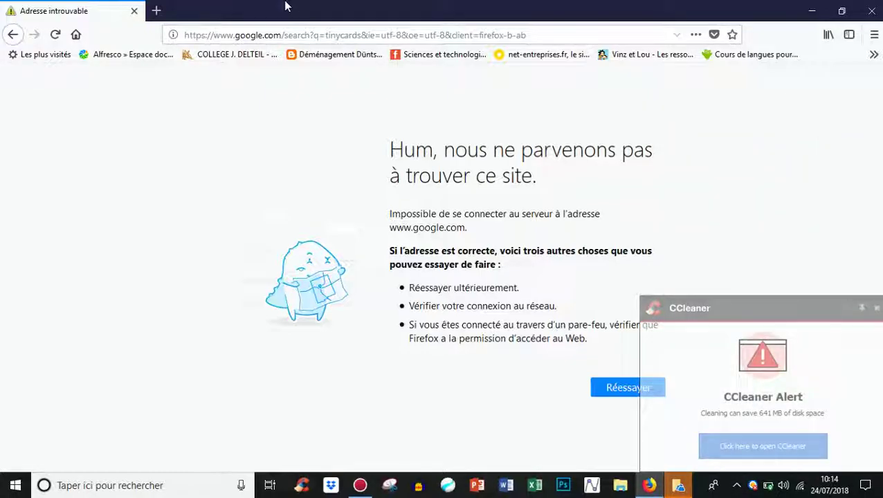
{"action": "left_click", "coordinate": [301, 39]}
{"action": "key", "text": "Return"}
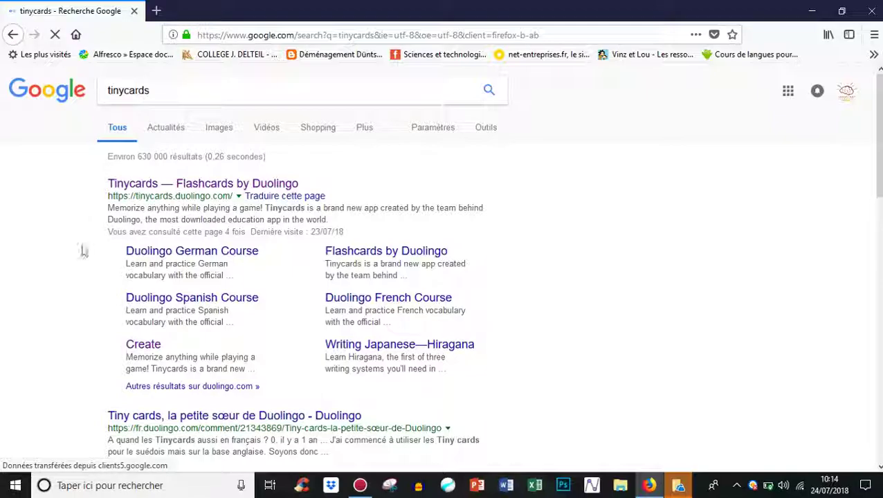
Step: Go to the Tinycards website from the results and start a new deck
{"action": "left_click", "coordinate": [205, 185]}
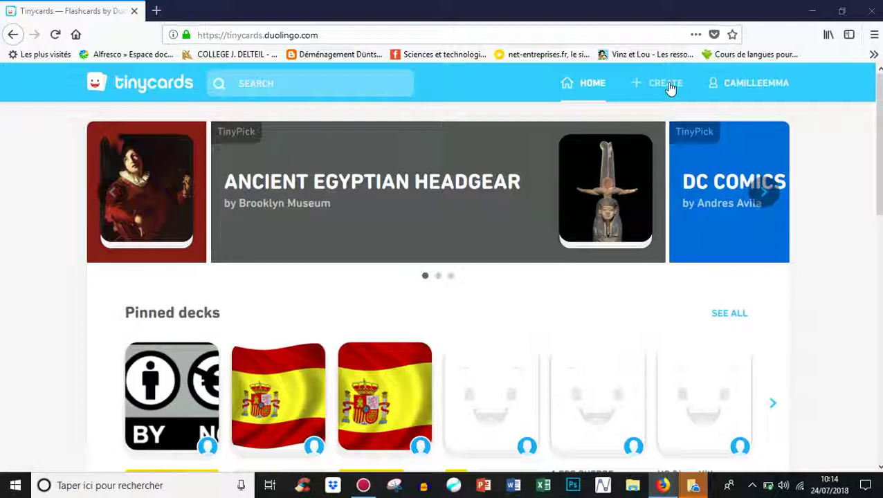
{"action": "left_click", "coordinate": [665, 84]}
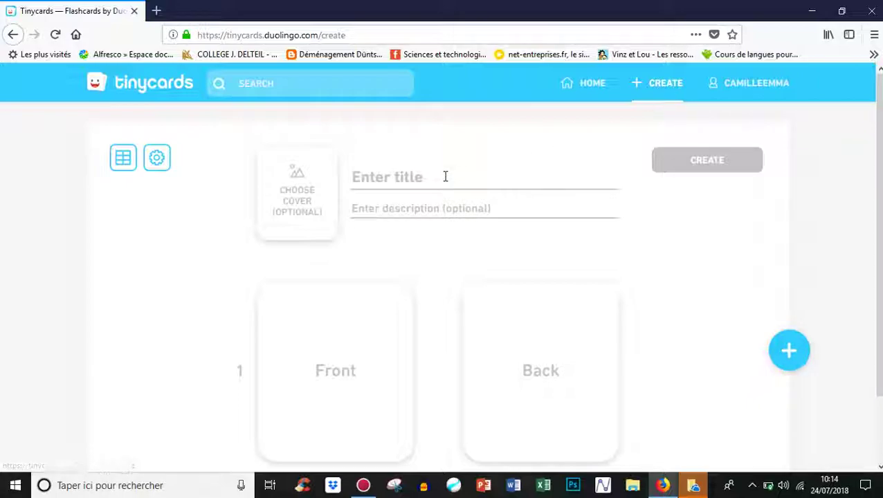
Step: Title the deck '4 grandes dates' and give it the description 'niveau primaire'
{"action": "left_click", "coordinate": [446, 177]}
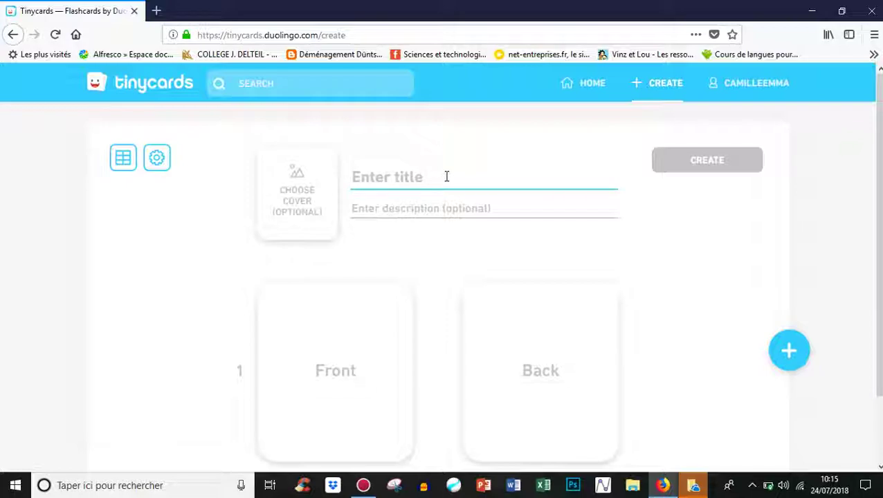
{"action": "type", "text": "4 grandes dates"}
{"action": "left_click", "coordinate": [428, 209]}
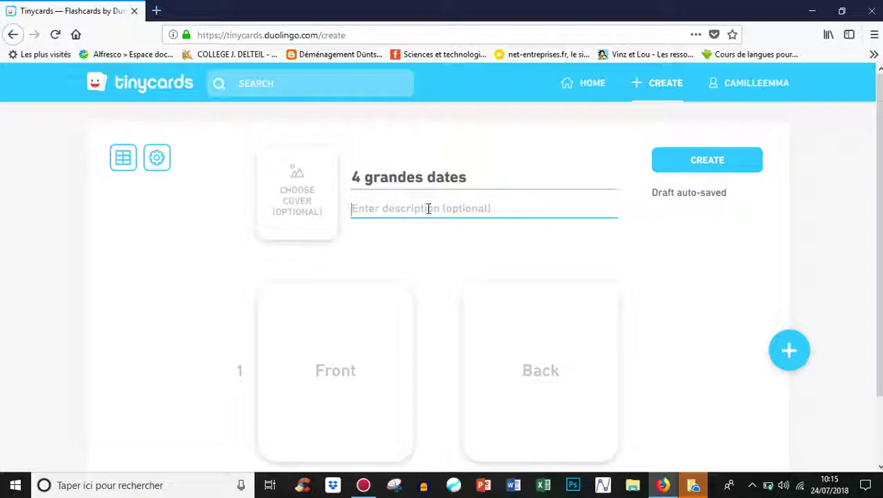
{"action": "type", "text": "niveau"}
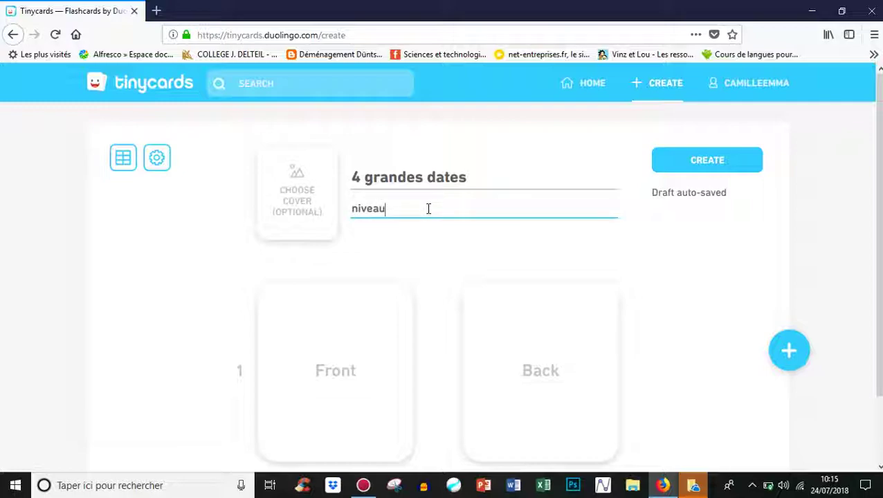
{"action": "type", "text": " primaire"}
Step: Upload by-nc-sa.eu_ from the Bureau folder as the deck's cover image
{"action": "left_click", "coordinate": [294, 202]}
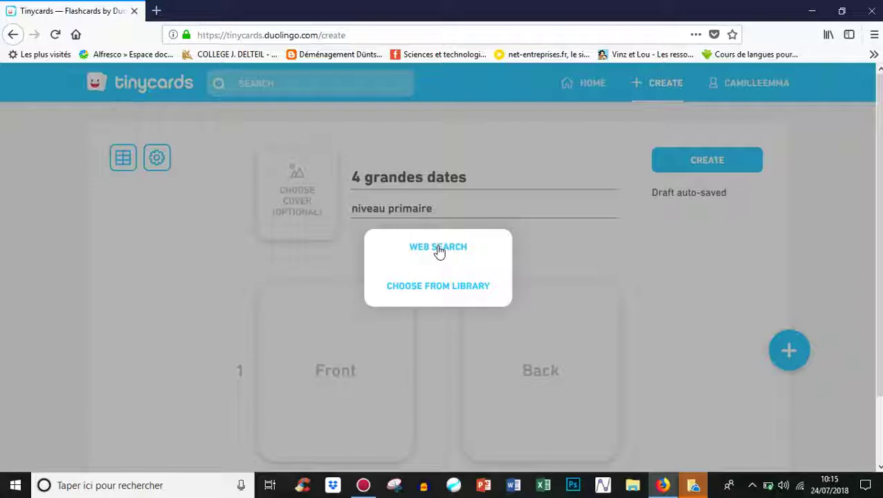
{"action": "left_click", "coordinate": [463, 290]}
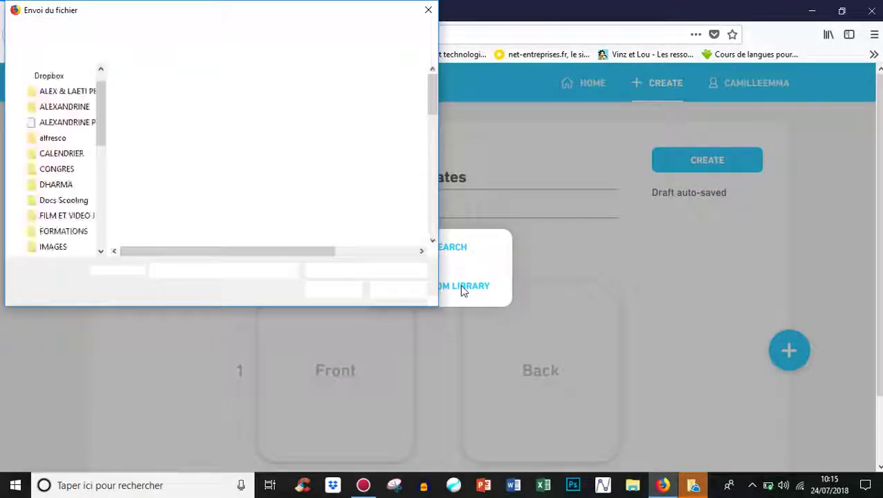
{"action": "left_click_drag", "start_coordinate": [430, 102], "coordinate": [438, 225]}
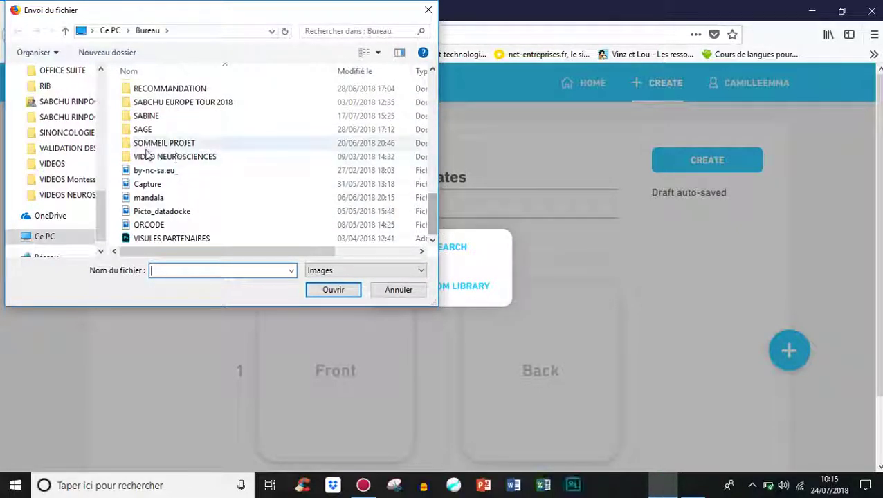
{"action": "left_click", "coordinate": [155, 172]}
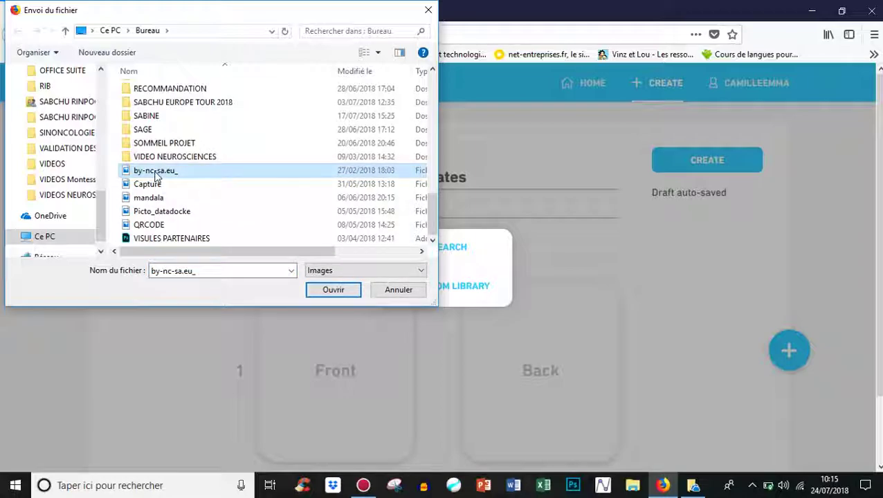
{"action": "left_click", "coordinate": [325, 294]}
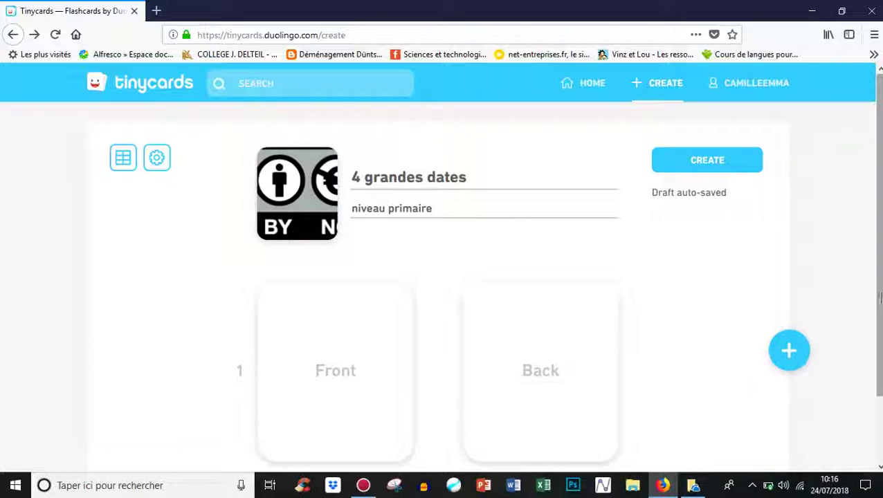
Step: Fill card 1 with 'préhistoire' / '365M années' and add a second blank card
{"action": "scroll", "coordinate": [877, 290], "scroll_direction": "down", "scroll_amount": 2}
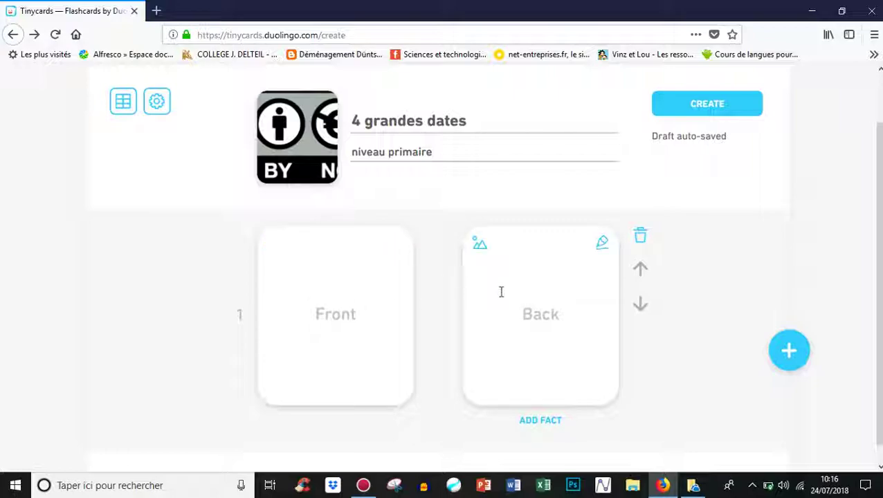
{"action": "left_click", "coordinate": [362, 313]}
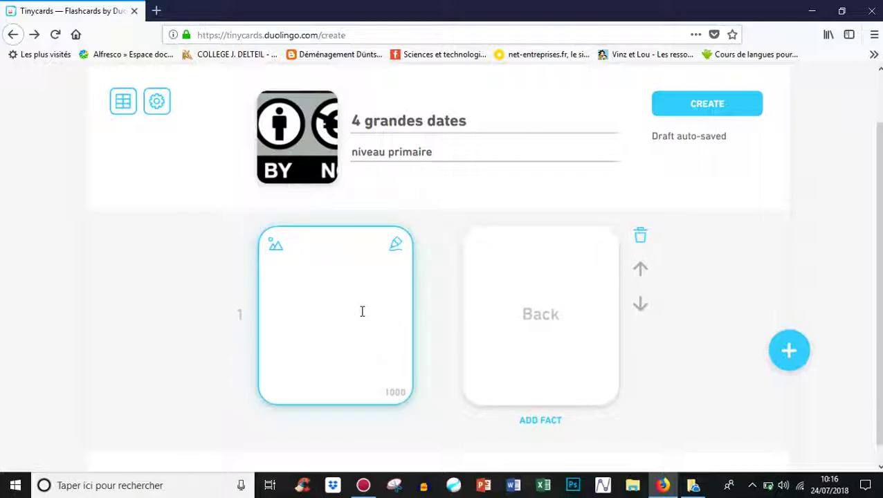
{"action": "type", "text": "préhistoire"}
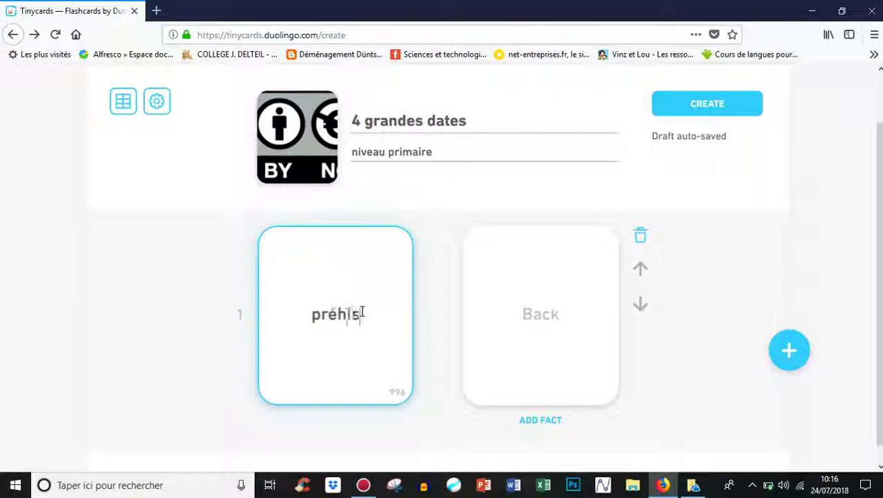
{"action": "left_click", "coordinate": [539, 318]}
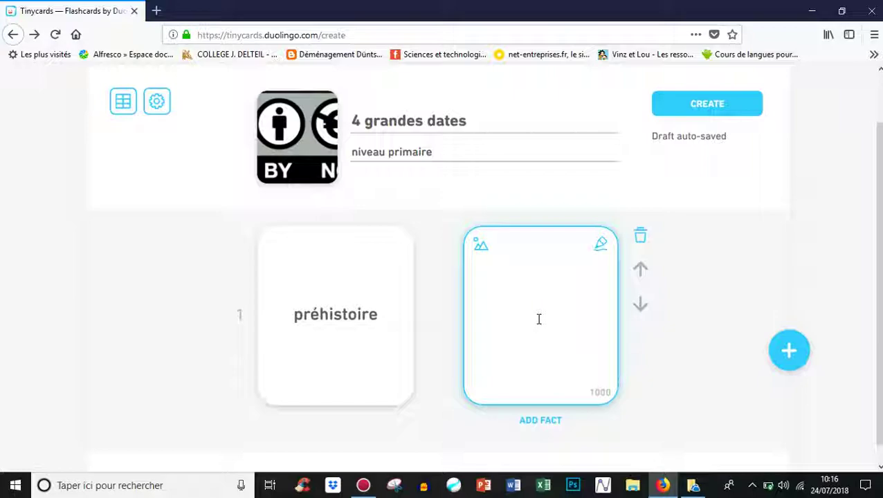
{"action": "type", "text": "365M années"}
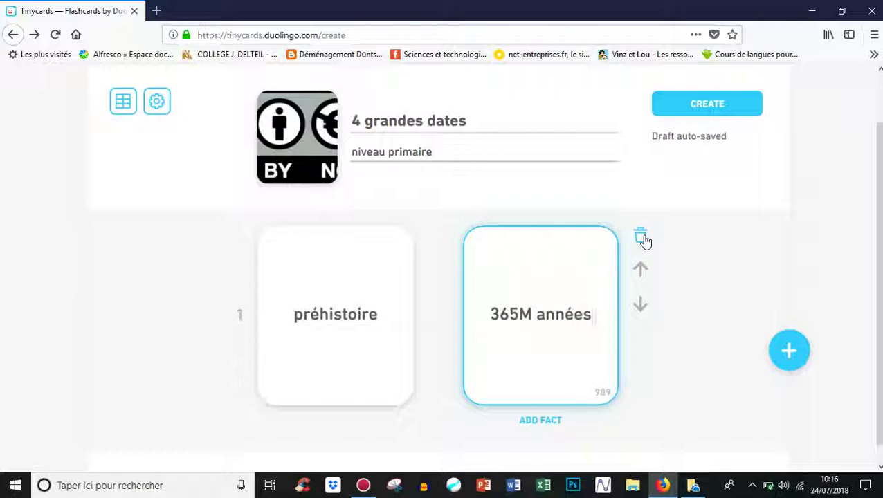
{"action": "left_click", "coordinate": [790, 353]}
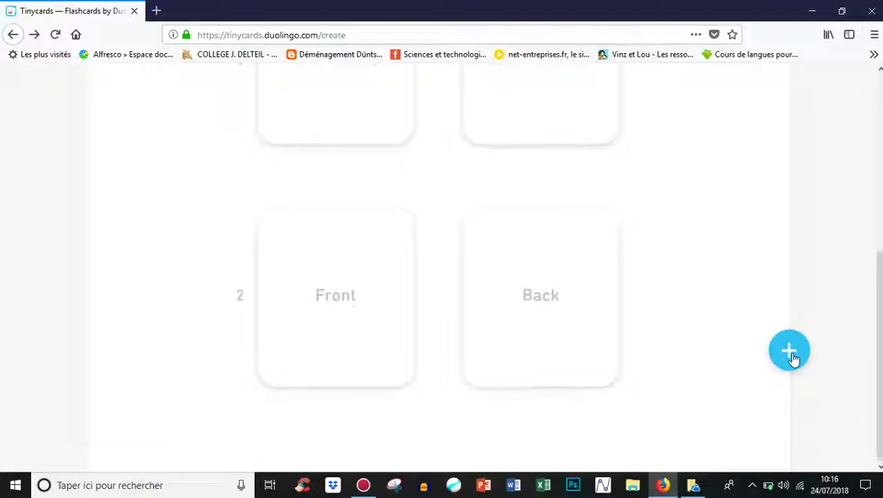
Step: Fill card 2 with 'Antiquité' on the front and '-3000 ans' on the back
{"action": "left_click", "coordinate": [352, 289]}
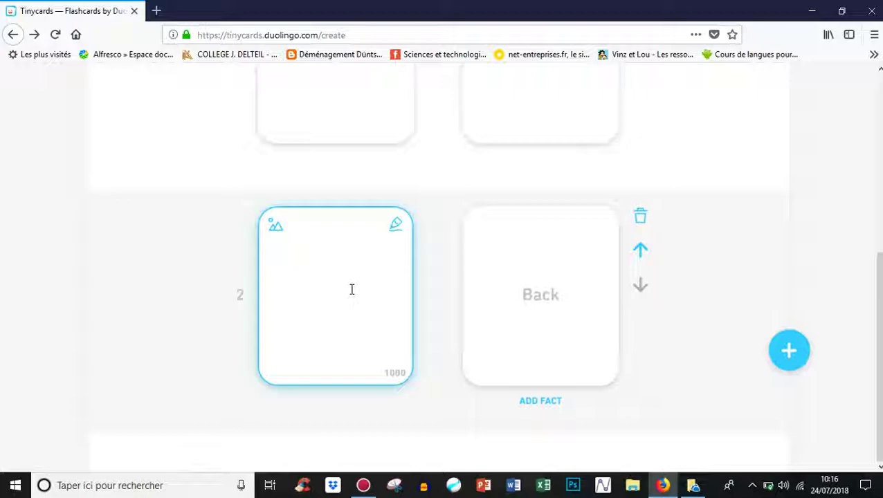
{"action": "type", "text": "Aniiquité"}
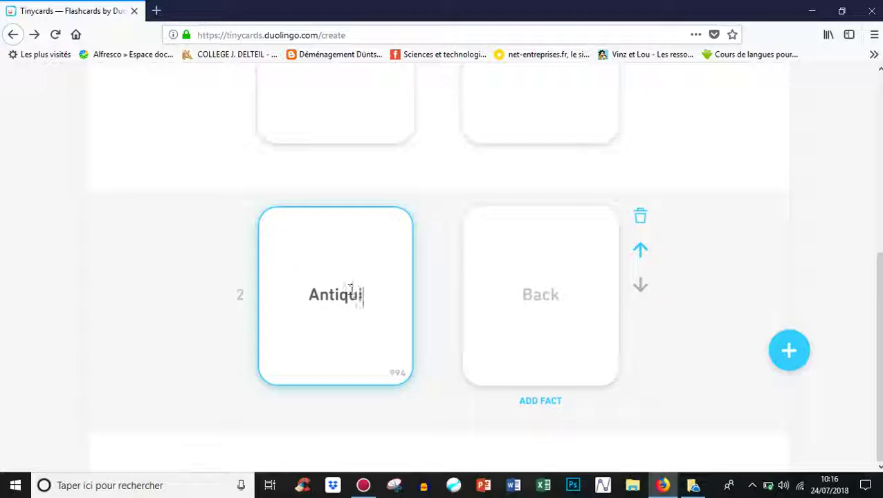
{"action": "left_click", "coordinate": [558, 295]}
{"action": "type", "text": "-3000 ans"}
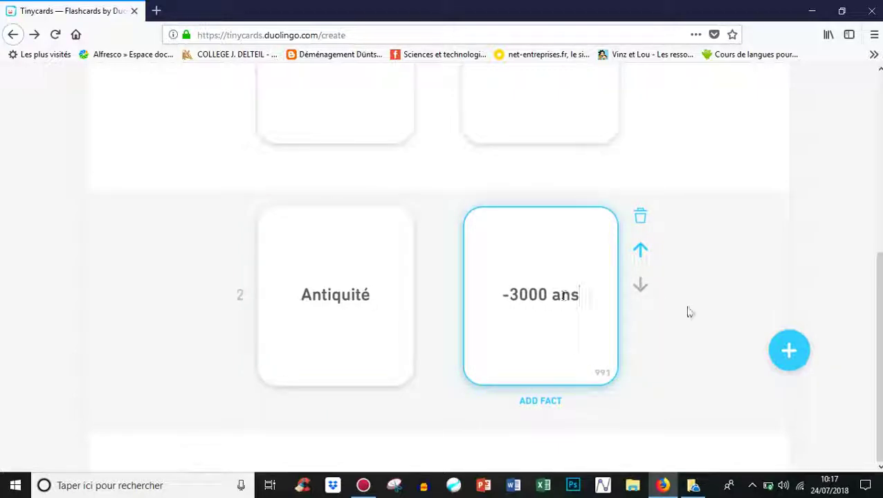
Step: Add a third card reading 'Chute de rome' on the front and '476' on the back
{"action": "left_click", "coordinate": [791, 353]}
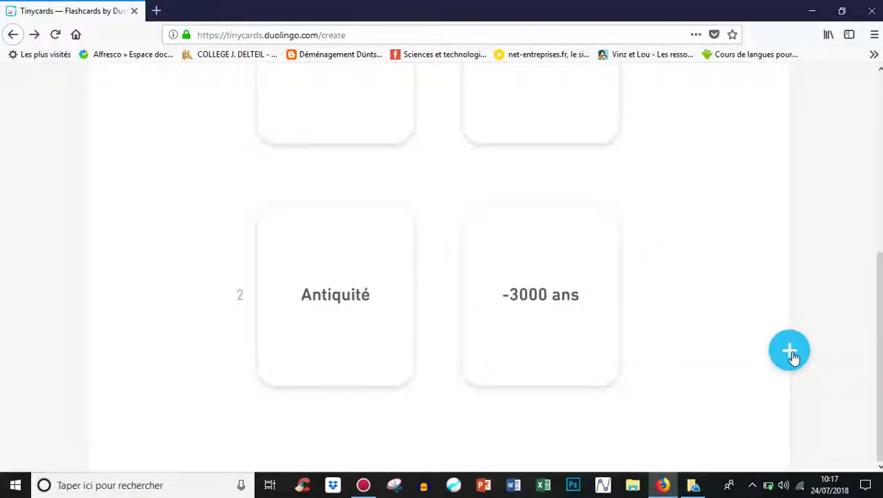
{"action": "left_click", "coordinate": [365, 292]}
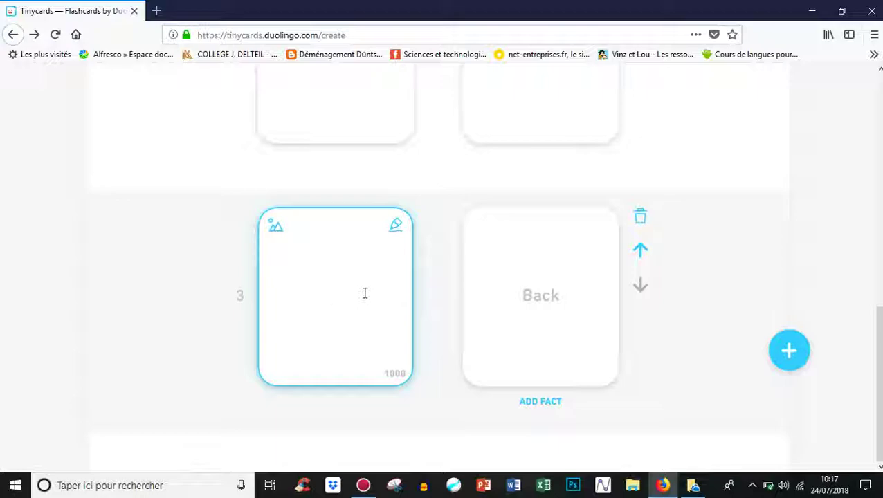
{"action": "type", "text": "Chute de rome"}
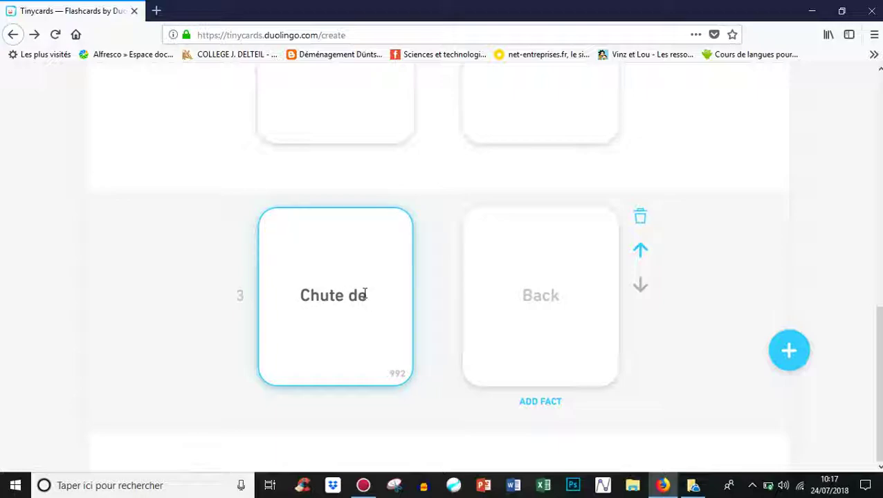
{"action": "left_click", "coordinate": [543, 299]}
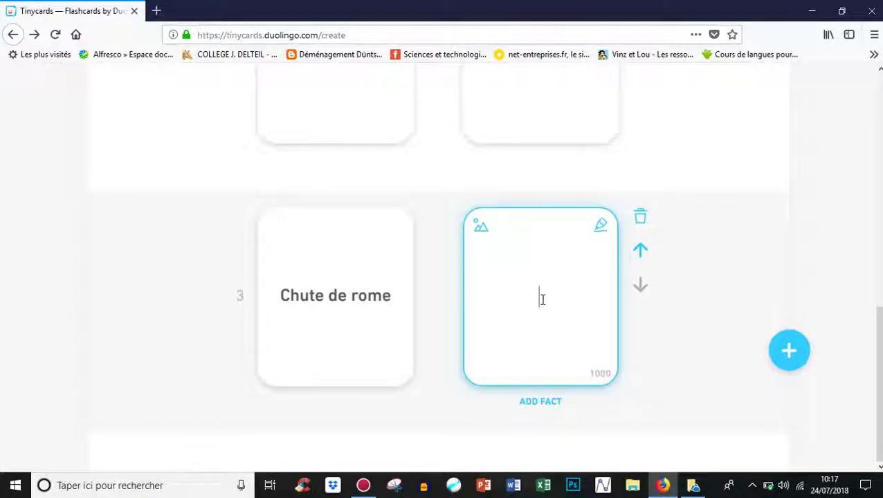
{"action": "type", "text": "476"}
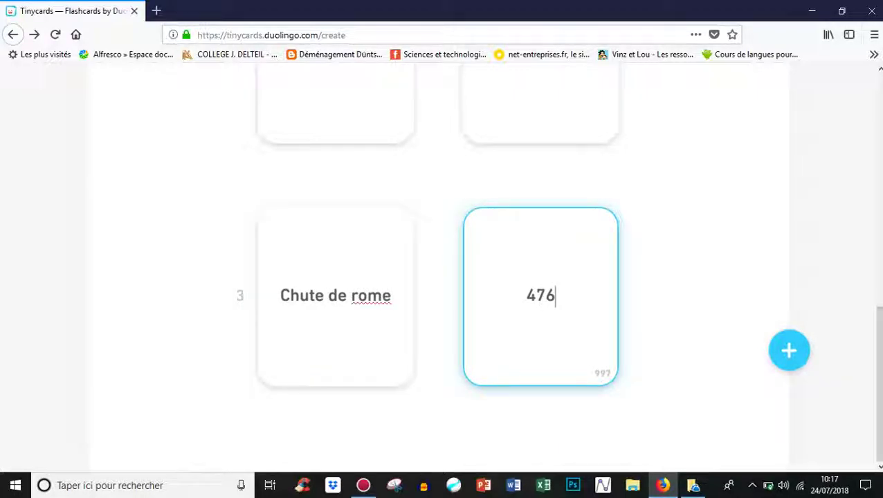
{"action": "scroll", "coordinate": [443, 277], "scroll_direction": "up", "scroll_amount": 8}
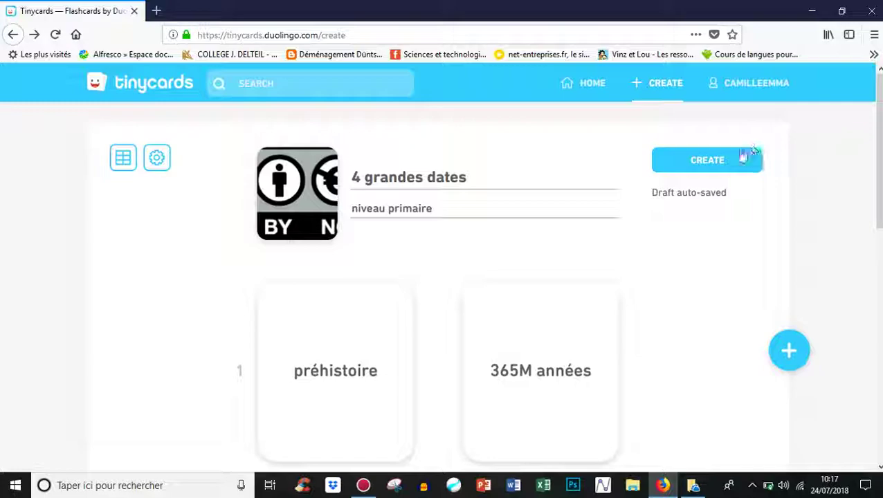
Step: Publish the three-card deck and copy its share link
{"action": "left_click", "coordinate": [711, 162]}
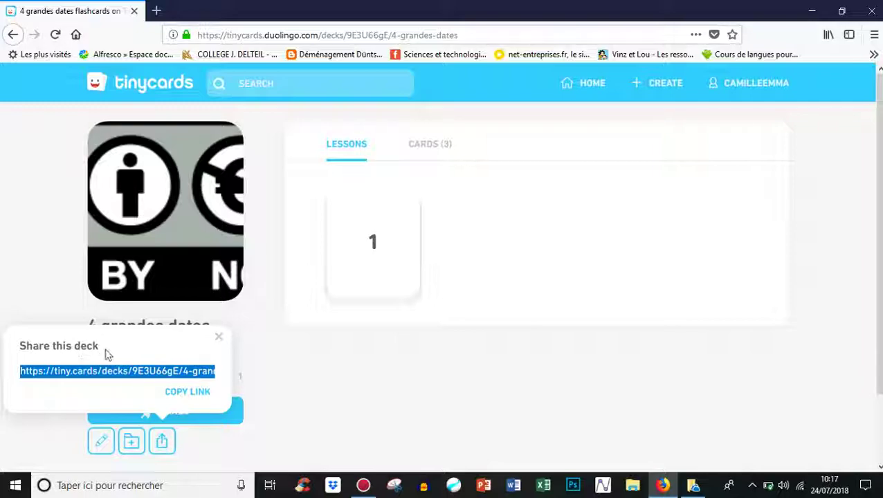
{"action": "left_click", "coordinate": [185, 396]}
Step: In a new tab, load the Gmail inbox via the 'ludo' address suggestion
{"action": "left_click", "coordinate": [157, 11]}
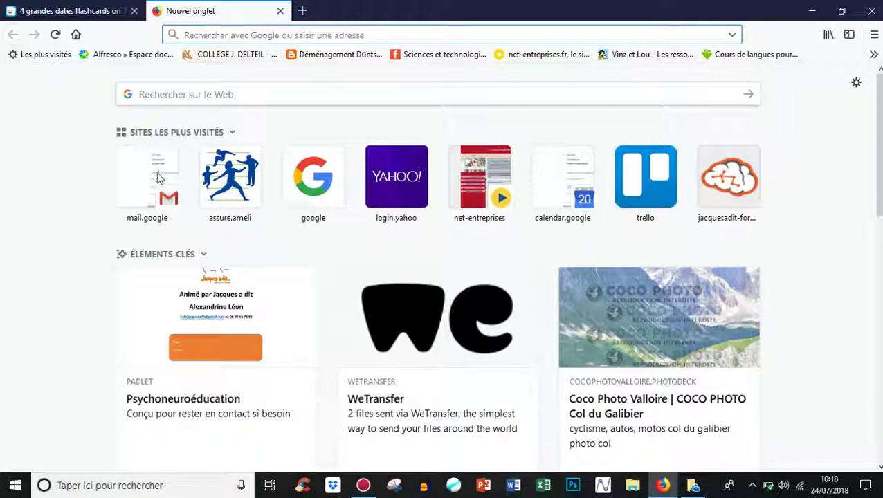
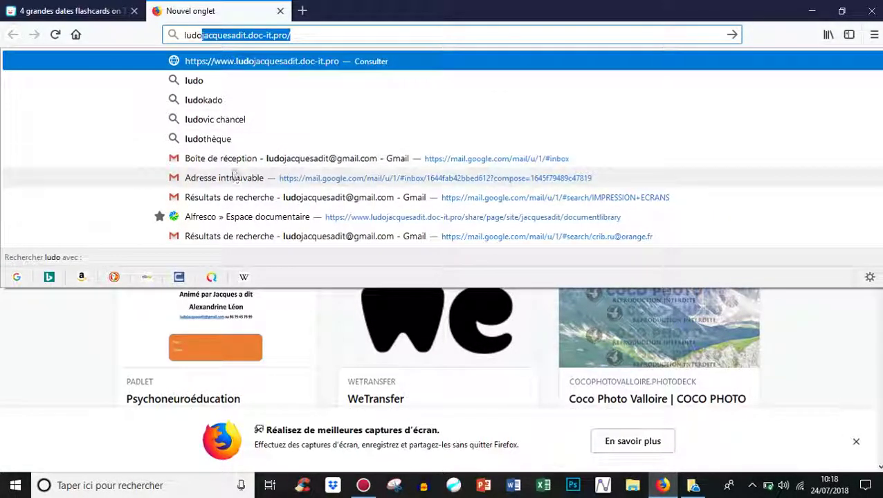
{"action": "left_click", "coordinate": [233, 161]}
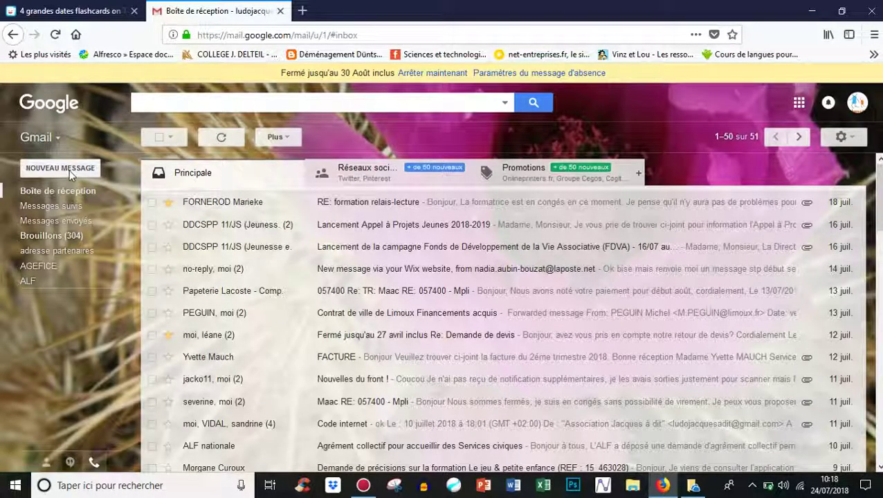
Step: Start a new email to the suggested contact with the subject 'lien'
{"action": "left_click", "coordinate": [70, 170]}
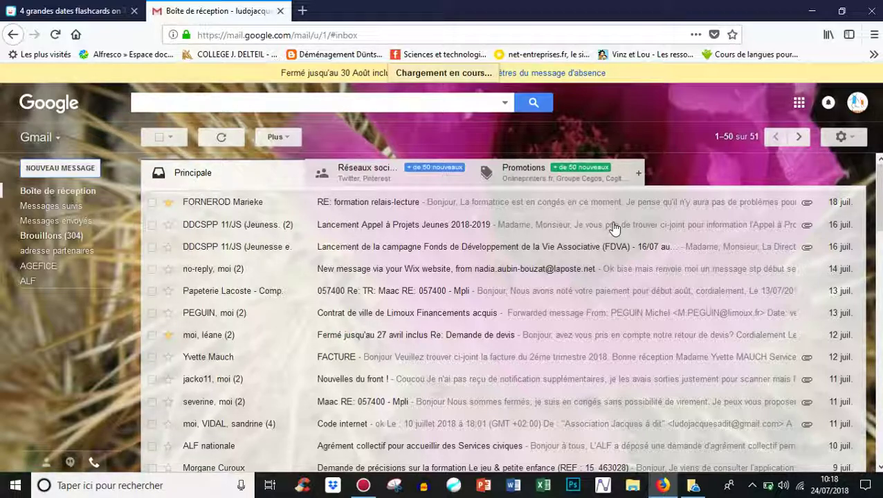
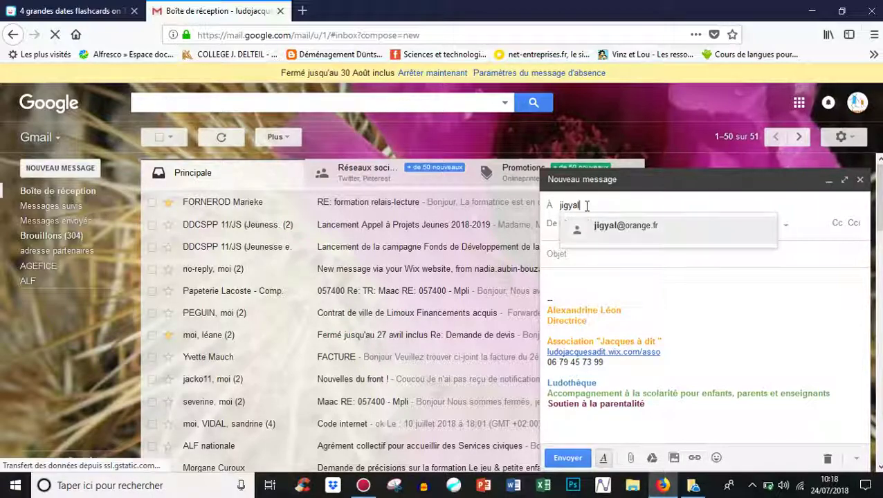
{"action": "left_click", "coordinate": [618, 227]}
{"action": "left_click", "coordinate": [578, 254]}
{"action": "type", "text": "lien"}
Step: Insert the pasted deck share link as a hyperlink, send the email, and return to Tinycards
{"action": "left_click", "coordinate": [555, 259]}
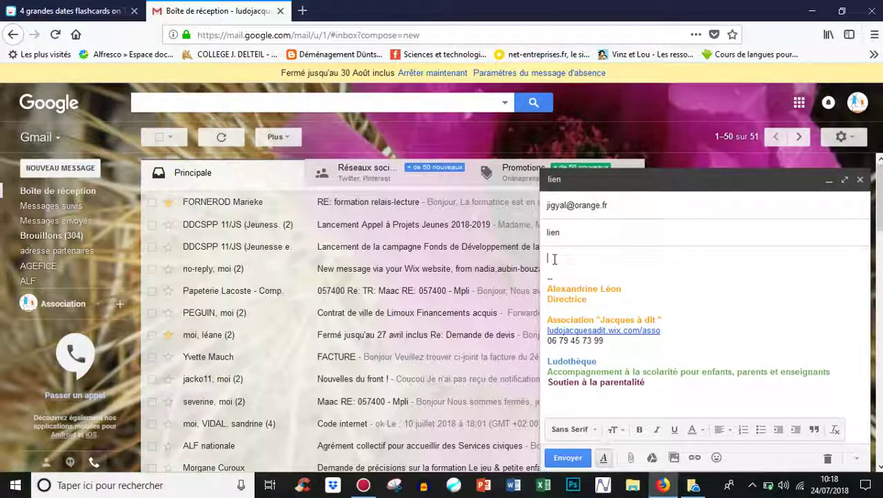
{"action": "left_click", "coordinate": [695, 458]}
{"action": "left_click", "coordinate": [382, 269]}
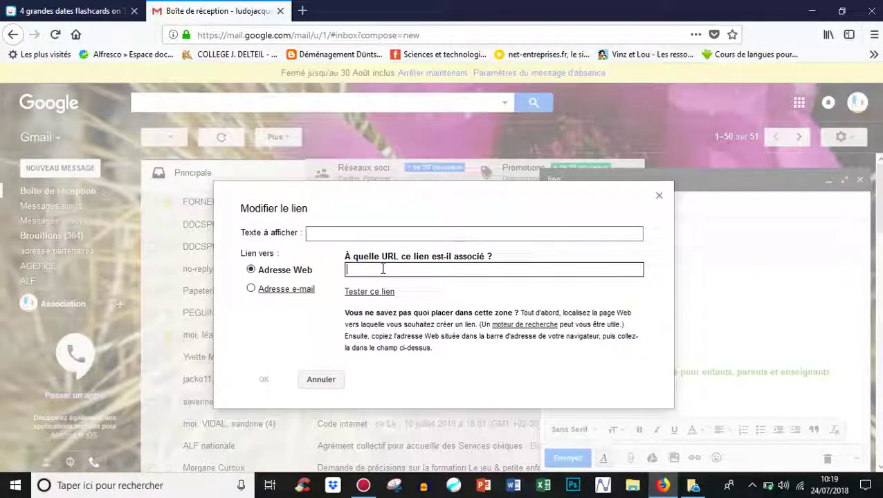
{"action": "right_click", "coordinate": [383, 270]}
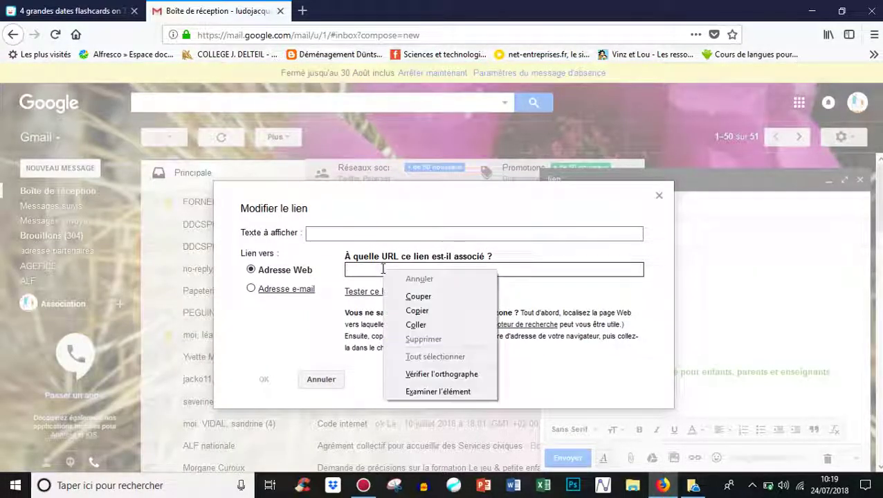
{"action": "left_click", "coordinate": [415, 326]}
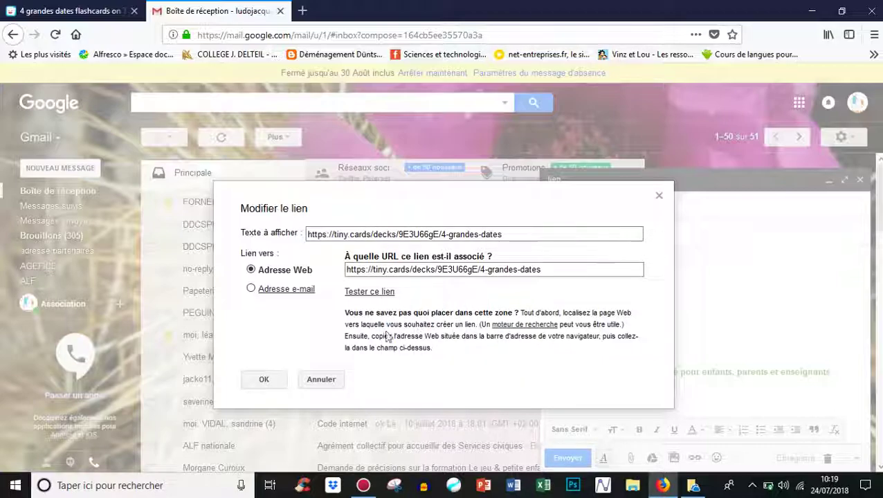
{"action": "left_click", "coordinate": [264, 381]}
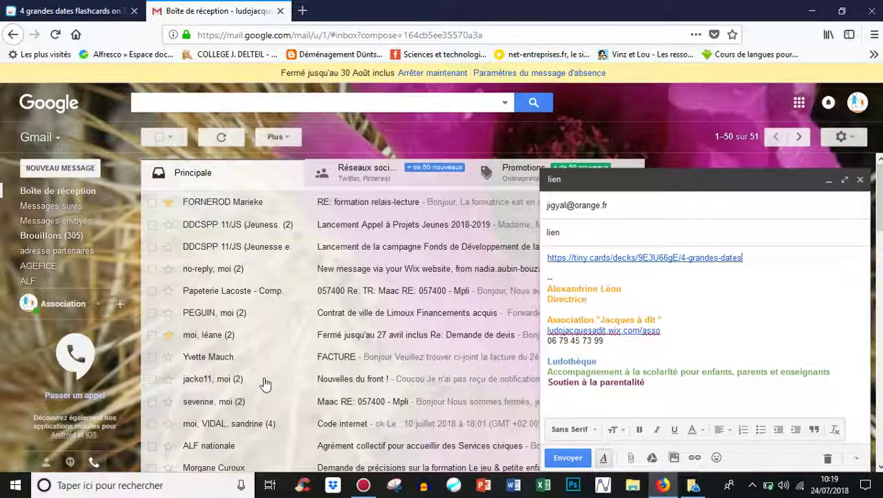
{"action": "left_click", "coordinate": [572, 460]}
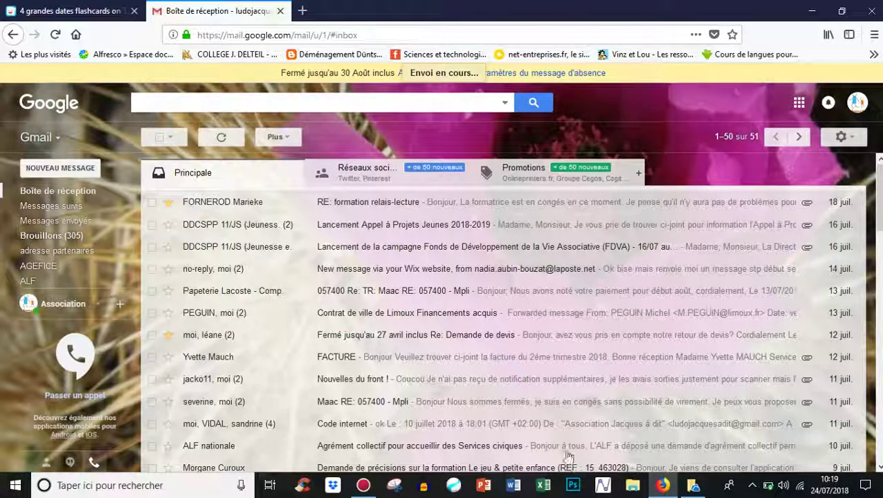
{"action": "left_click", "coordinate": [78, 12]}
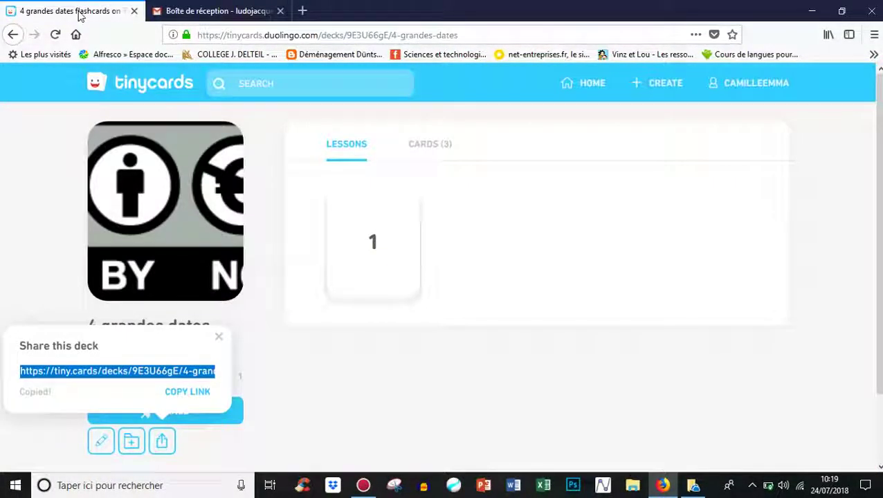
Step: Close the Share panel, start lesson 1, review two cards, and answer Chute de rome with 476
{"action": "left_click", "coordinate": [219, 339]}
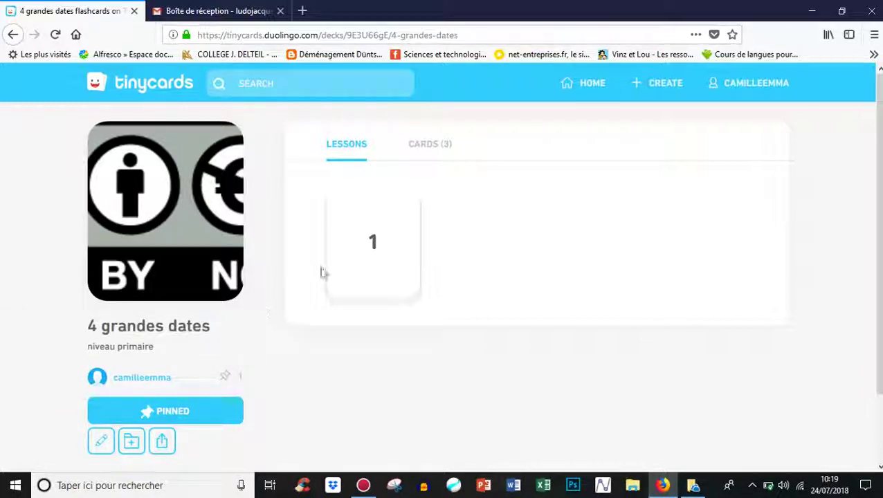
{"action": "left_click", "coordinate": [377, 245]}
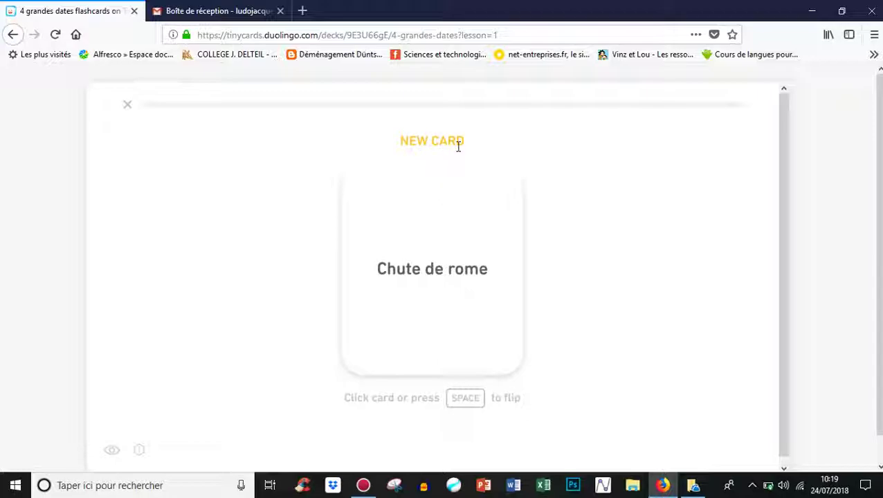
{"action": "left_click", "coordinate": [465, 263]}
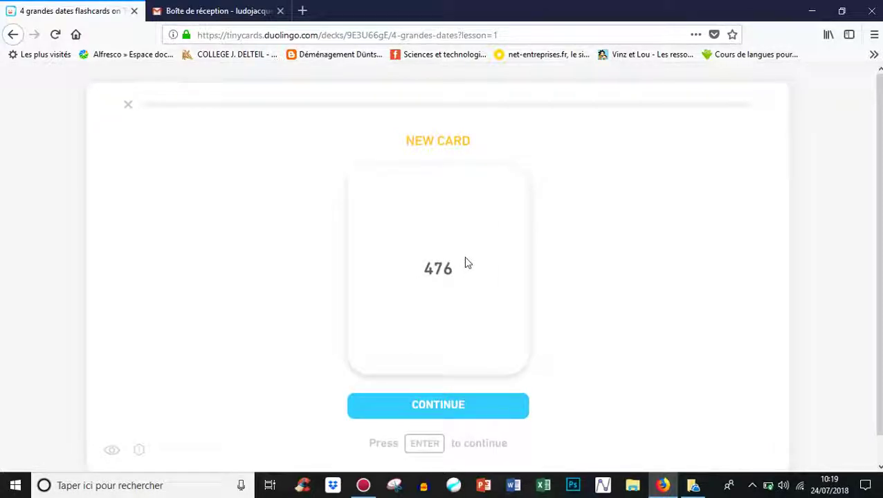
{"action": "key", "text": "Return"}
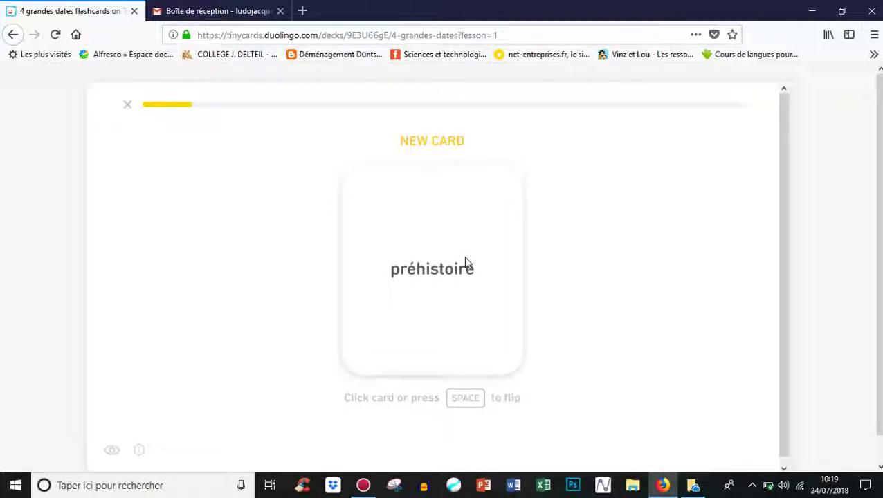
{"action": "left_click", "coordinate": [465, 263]}
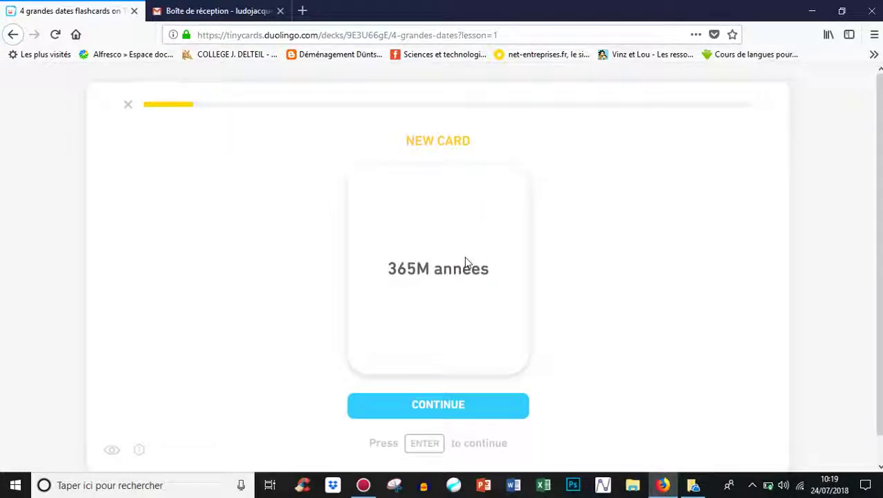
{"action": "key", "text": "Return"}
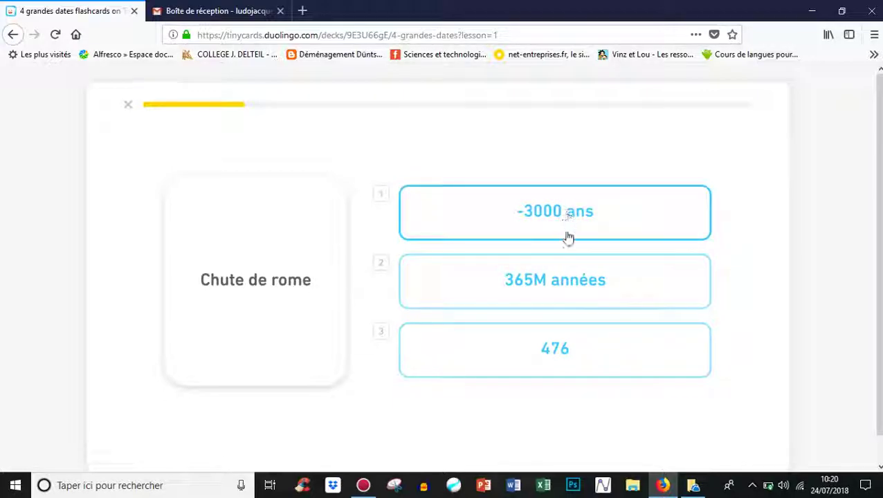
{"action": "left_click", "coordinate": [576, 364]}
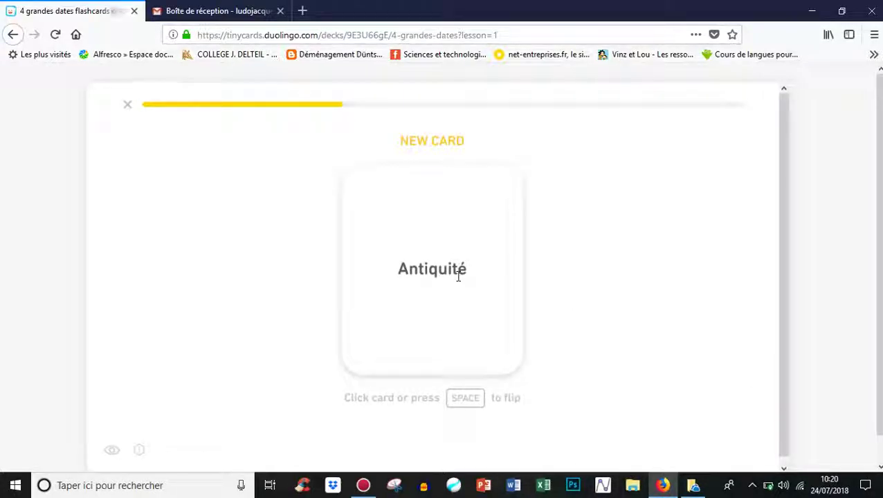
Step: Flip the Antiquité card, match préhistoire with 365M années, and pick Antiquité for -3000 ans
{"action": "left_click", "coordinate": [458, 274]}
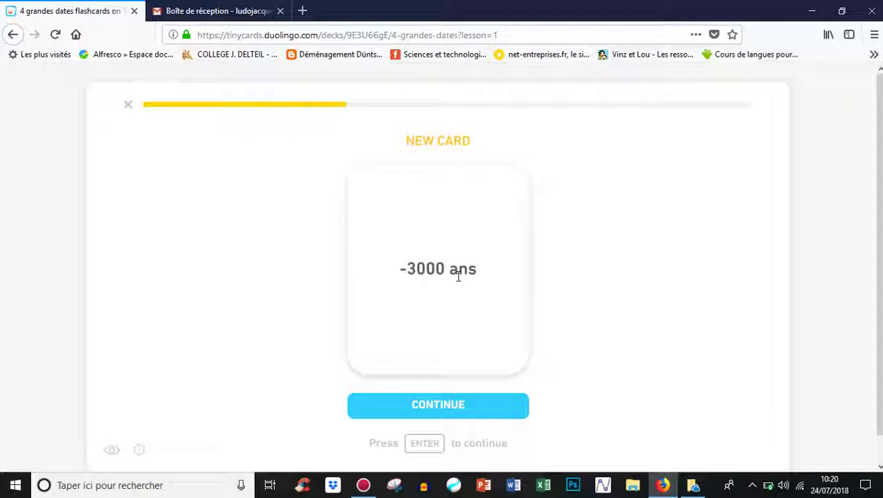
{"action": "key", "text": "Return"}
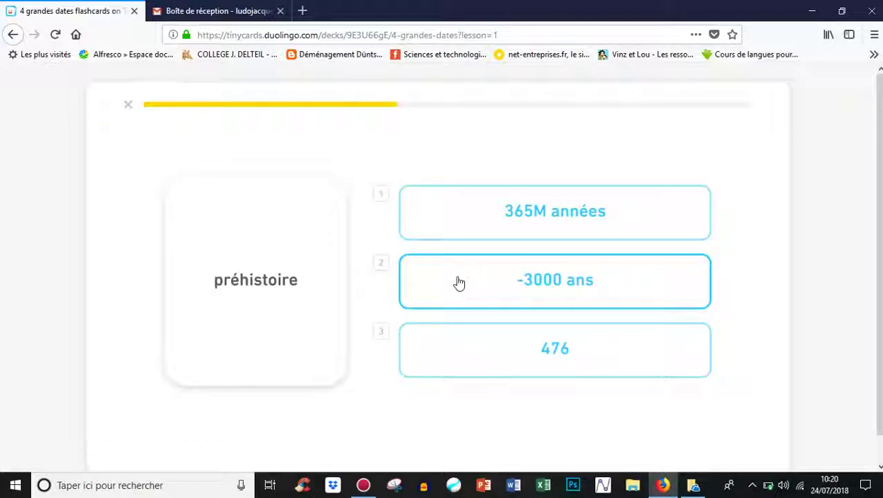
{"action": "left_click", "coordinate": [579, 222]}
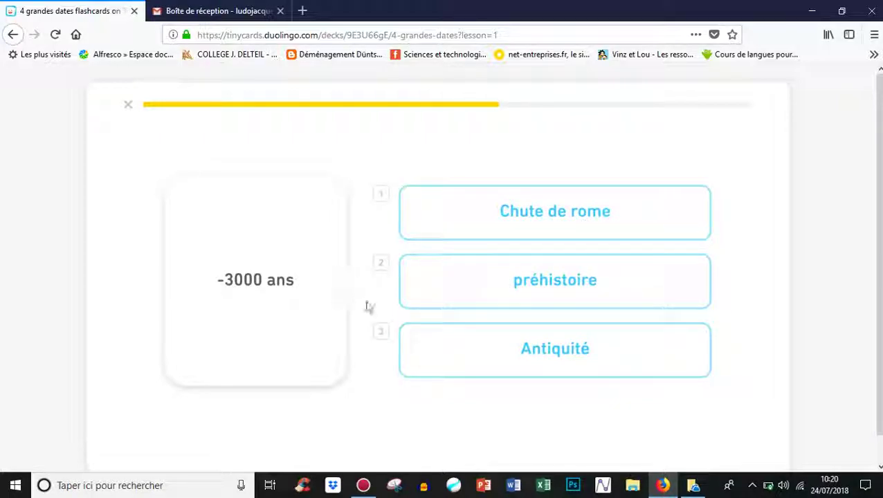
{"action": "left_click", "coordinate": [580, 295]}
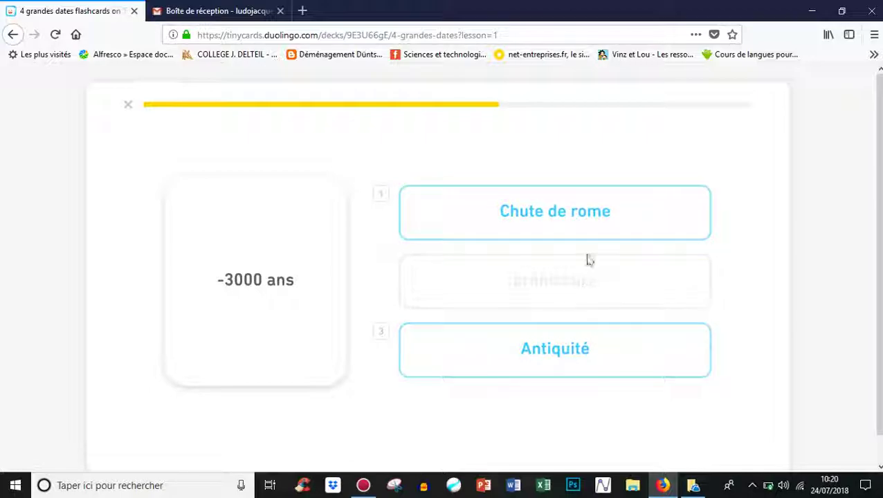
{"action": "left_click", "coordinate": [573, 351]}
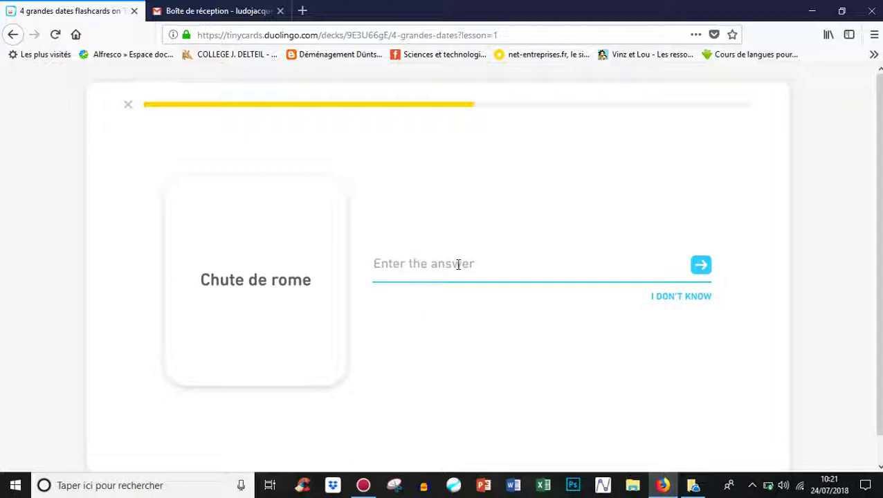
Step: Answer 476 for Chute de rome, pick Antiquité for -3000 ans, and type '365 M année' for préhistoire
{"action": "type", "text": "476"}
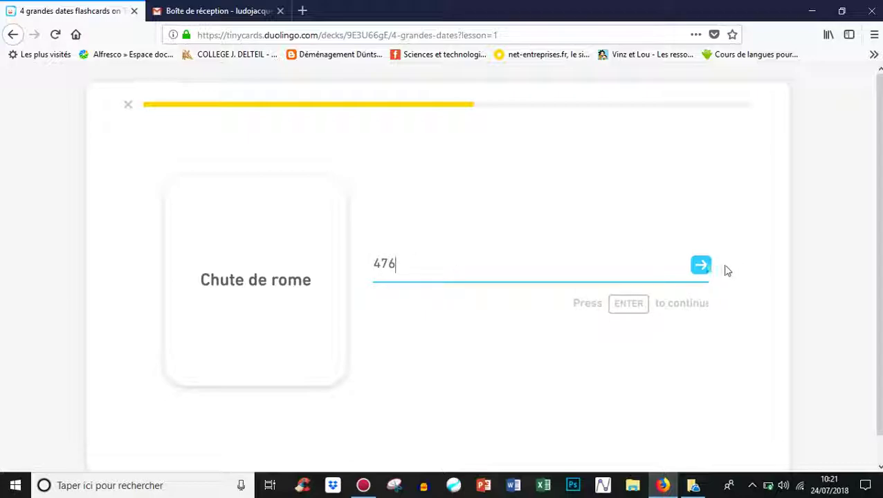
{"action": "left_click", "coordinate": [700, 266]}
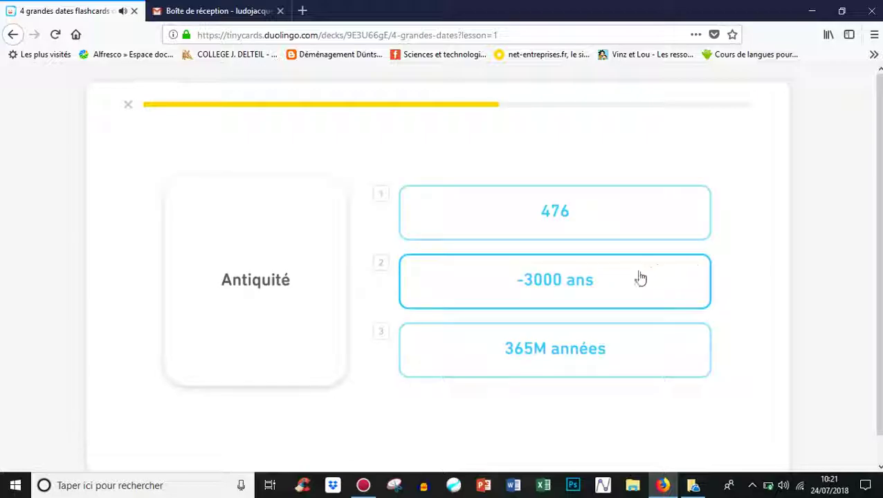
{"action": "left_click", "coordinate": [587, 294]}
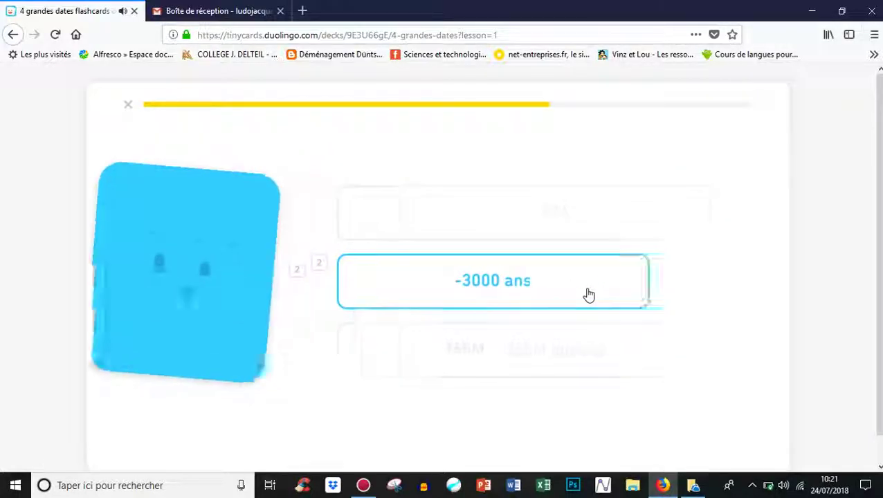
{"action": "left_click", "coordinate": [541, 267]}
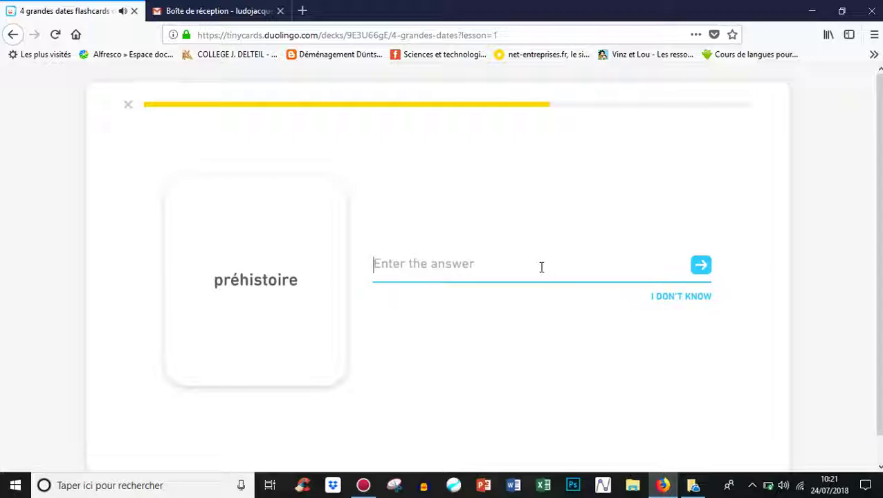
{"action": "type", "text": "-"}
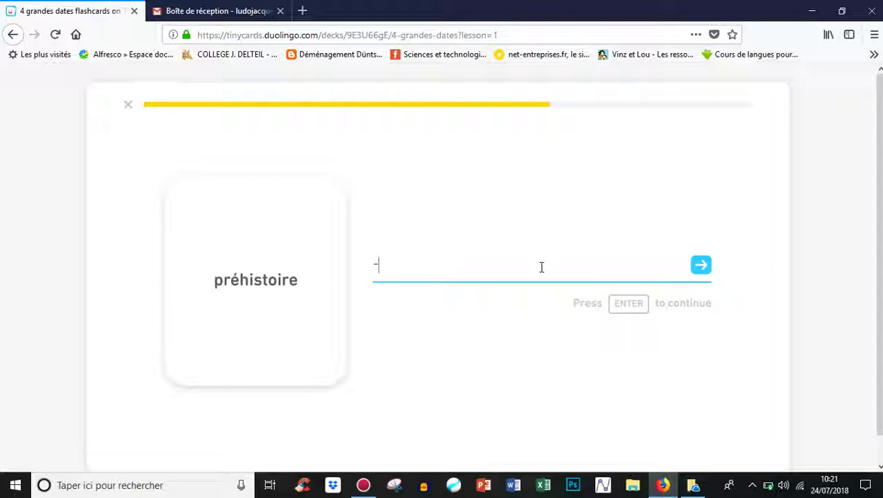
{"action": "type", "text": "4"}
{"action": "key", "text": "BackSpace"}
{"action": "type", "text": "365 M année"}
{"action": "key", "text": "Return"}
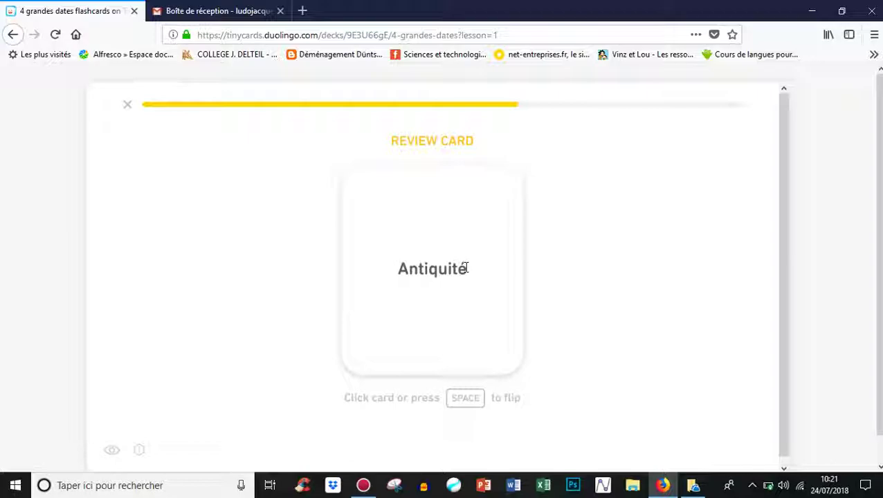
Step: Flip the Antiquité review card, answer 'préhistoire' for 365M années, and match -3000 ans with Antiquité
{"action": "left_click", "coordinate": [466, 268]}
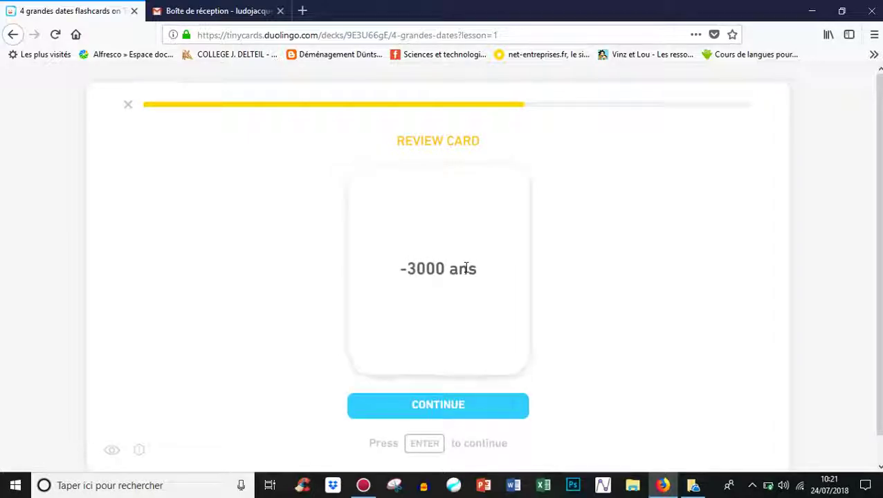
{"action": "key", "text": "Return"}
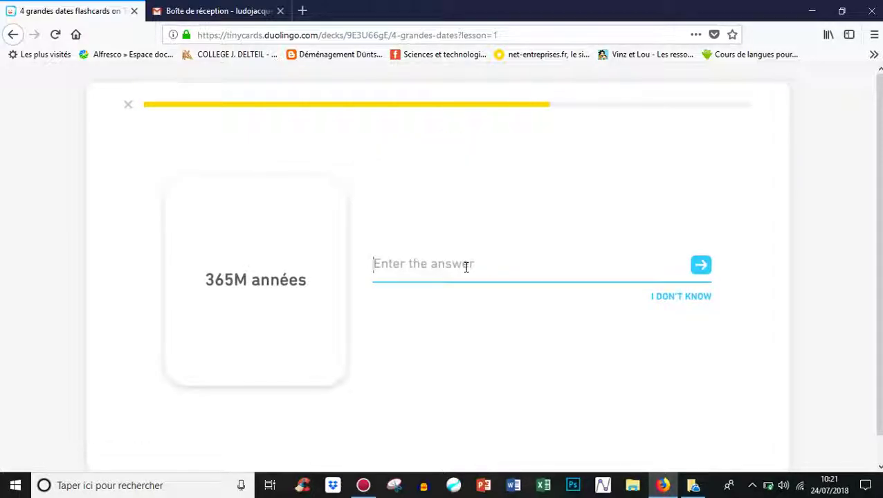
{"action": "type", "text": "préhistoire"}
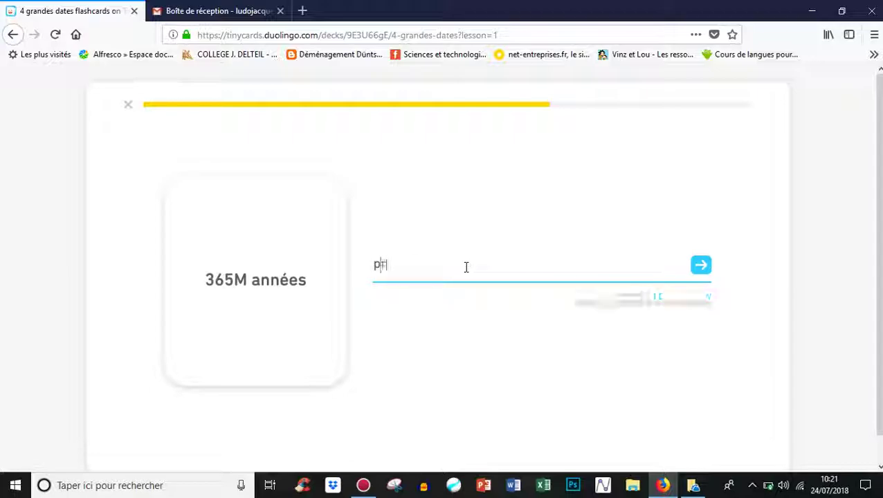
{"action": "key", "text": "Return"}
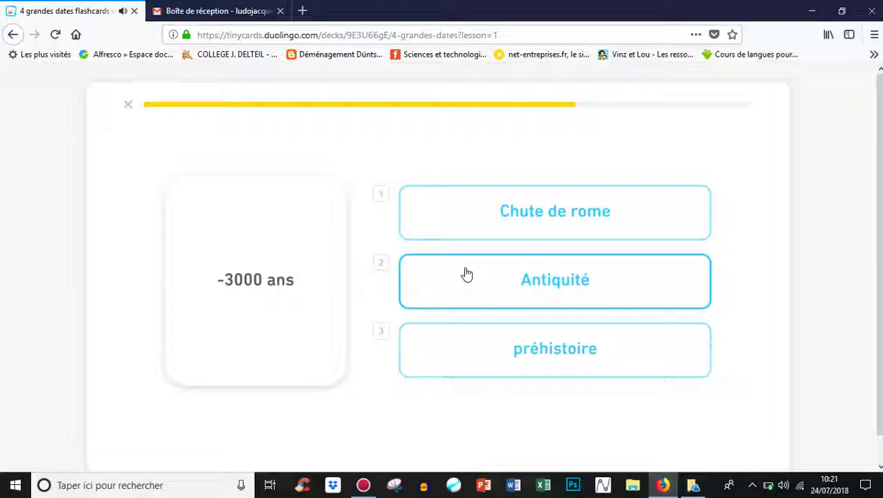
{"action": "left_click", "coordinate": [567, 280]}
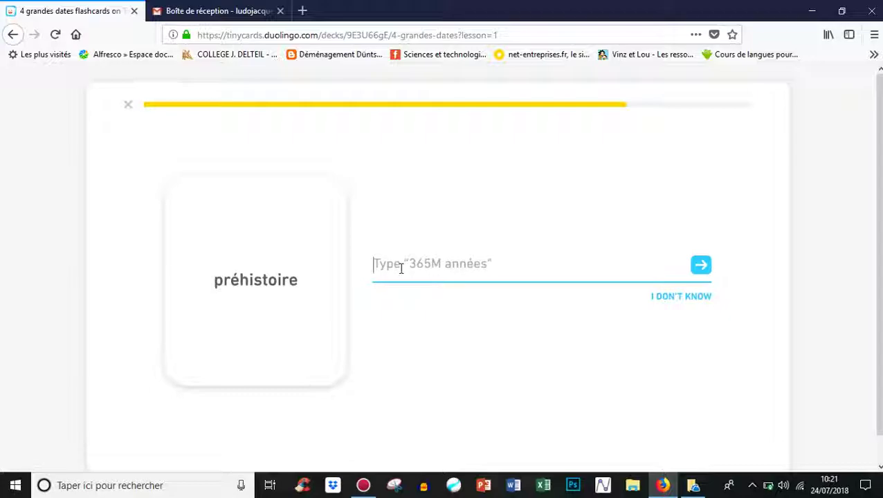
Step: Type the answers '365M années', 'antiquité' and 'chute de rome' for their prompts
{"action": "type", "text": "365"}
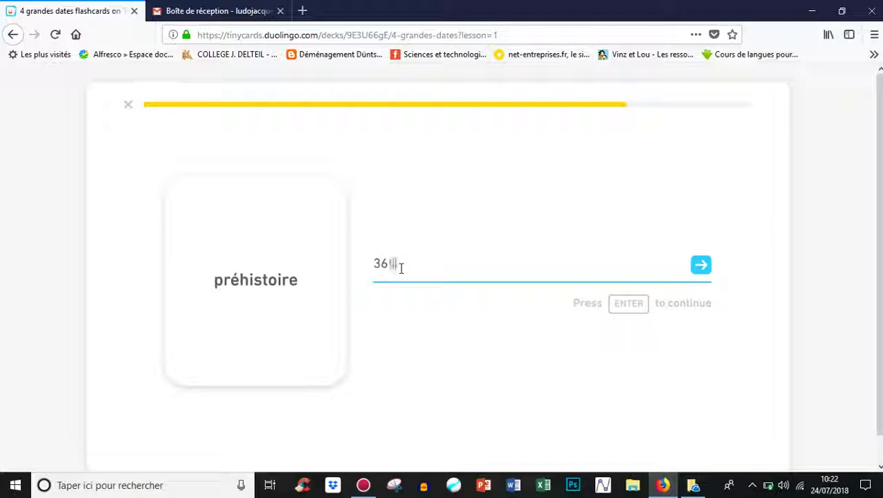
{"action": "type", "text": "M années"}
{"action": "key", "text": "Return"}
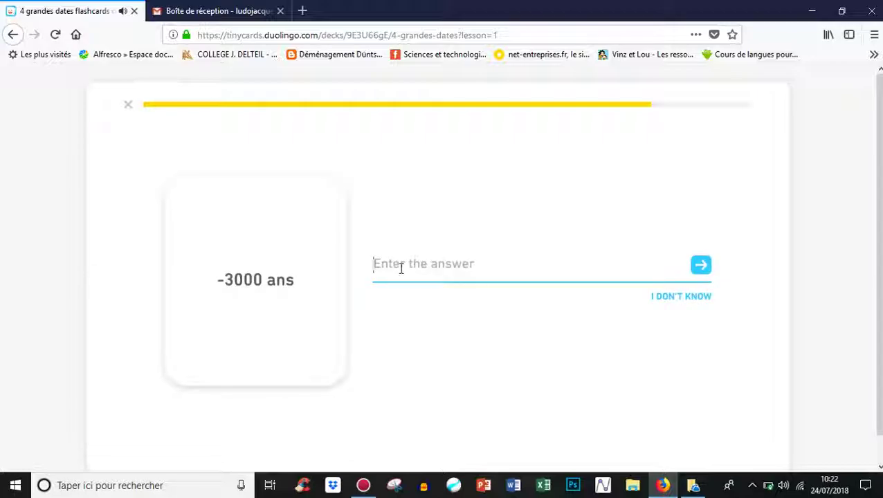
{"action": "type", "text": "antiquité"}
{"action": "key", "text": "Return"}
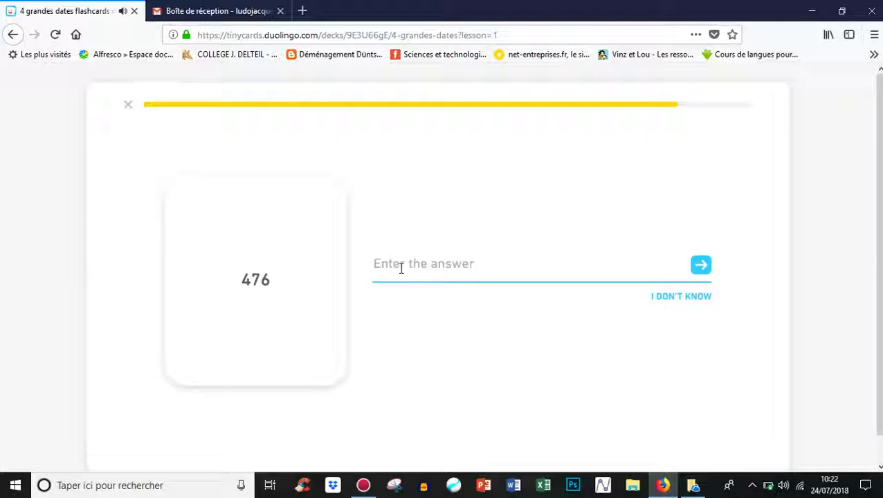
{"action": "type", "text": "chute de rome"}
{"action": "key", "text": "Return"}
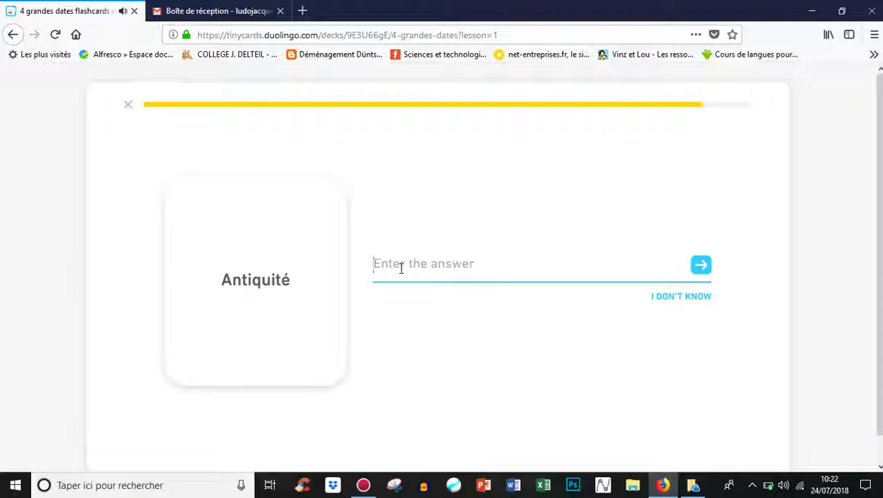
Step: Answer '-3000 ans' for Antiquité and '365M années' for préhistoire, then return to the deck page
{"action": "type", "text": "-3000 ans"}
{"action": "key", "text": "Return"}
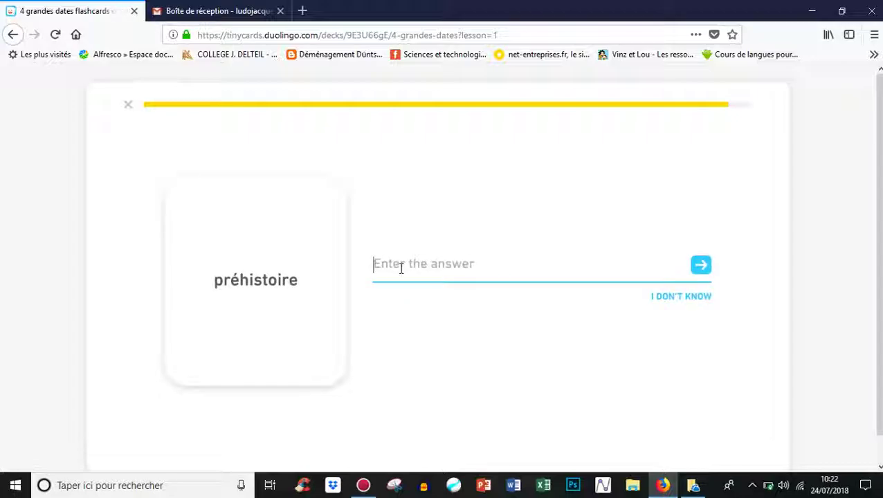
{"action": "type", "text": "365"}
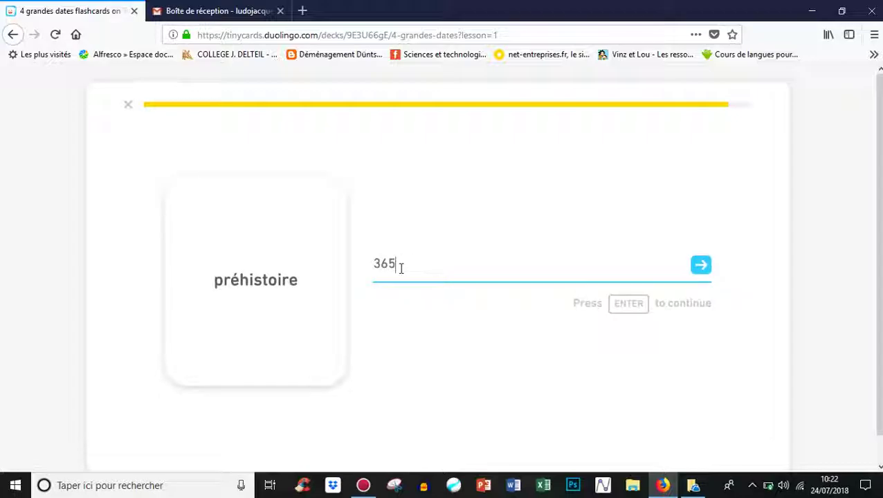
{"action": "type", "text": "M années"}
{"action": "key", "text": "Return"}
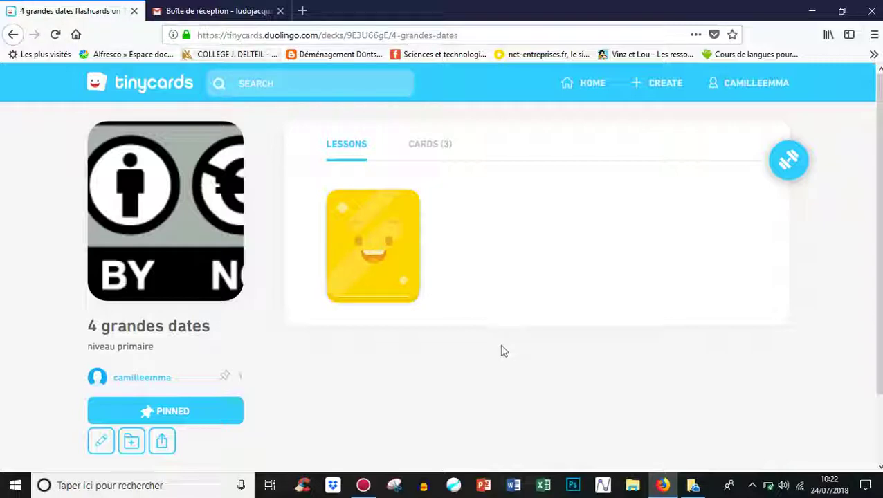
{"action": "left_click", "coordinate": [363, 485]}
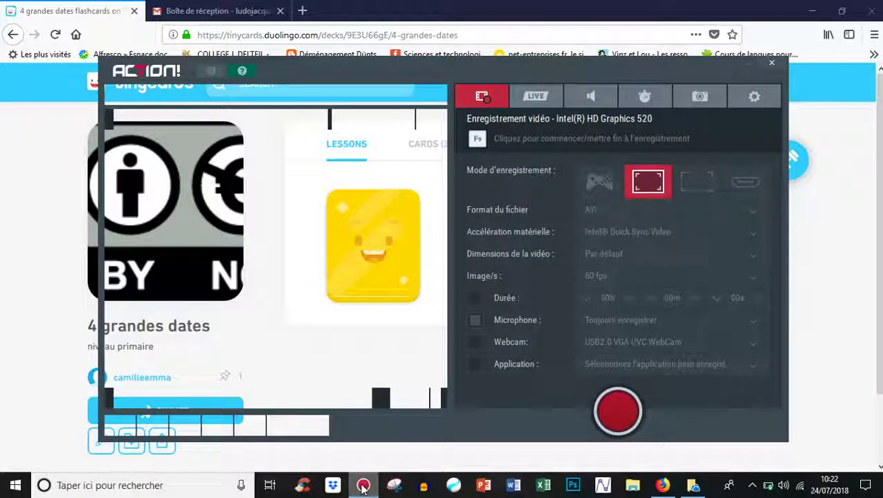